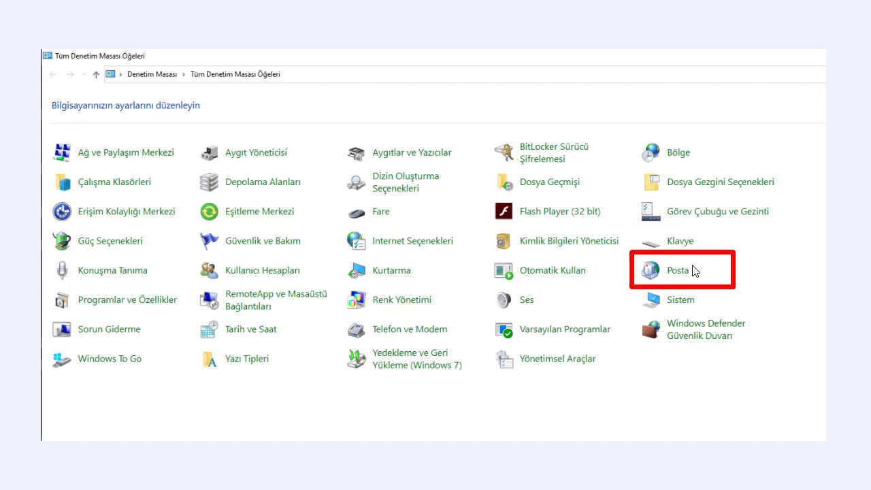
{"action": "left_click", "coordinate": [694, 270]}
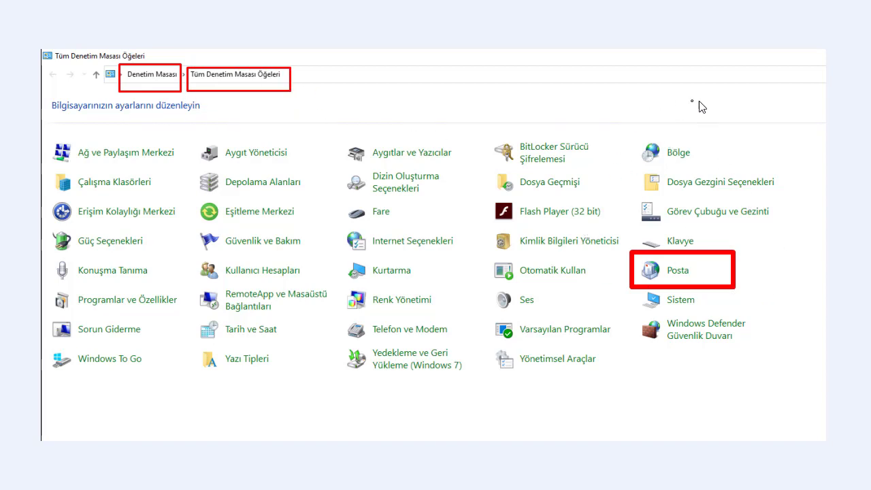
{"action": "left_click_drag", "start_coordinate": [750, 103], "coordinate": [842, 128]}
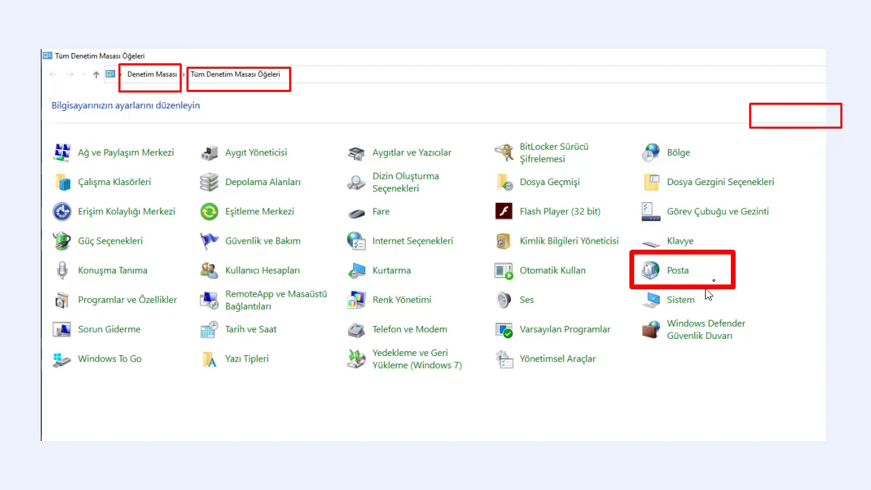
{"action": "mouse_move", "coordinate": [627, 249]}
{"action": "left_mouse_down"}
{"action": "mouse_move", "coordinate": [712, 288]}
{"action": "mouse_move", "coordinate": [745, 290]}
{"action": "mouse_move", "coordinate": [735, 288]}
{"action": "left_mouse_up"}
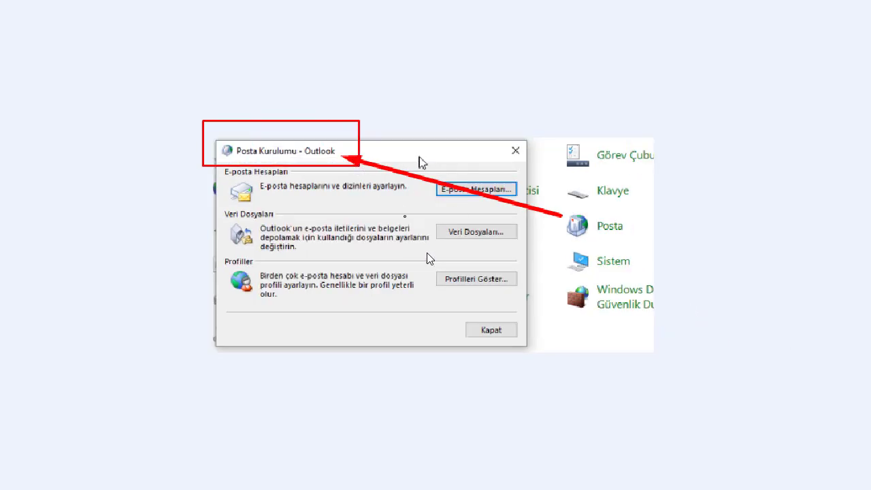
{"action": "mouse_move", "coordinate": [430, 270]}
{"action": "left_mouse_down"}
{"action": "mouse_move", "coordinate": [537, 304]}
{"action": "mouse_move", "coordinate": [519, 297]}
{"action": "left_mouse_up"}
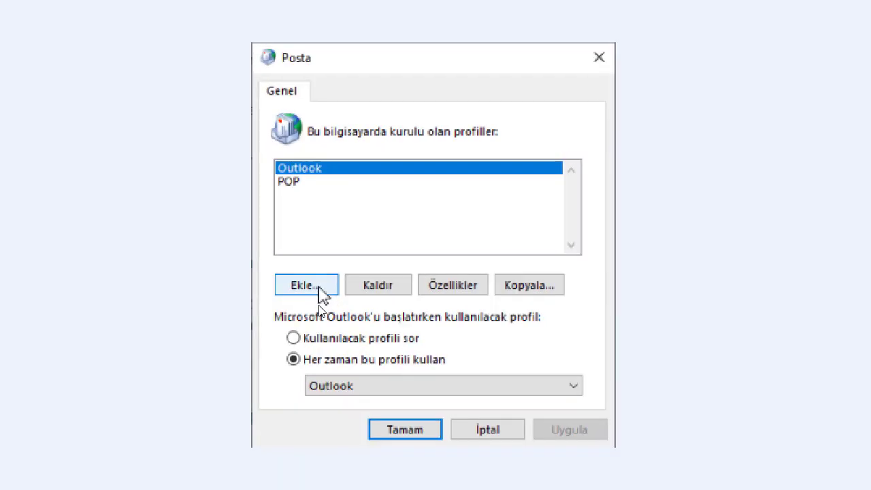
{"action": "left_click", "coordinate": [338, 283]}
{"action": "type", "text": "POP"}
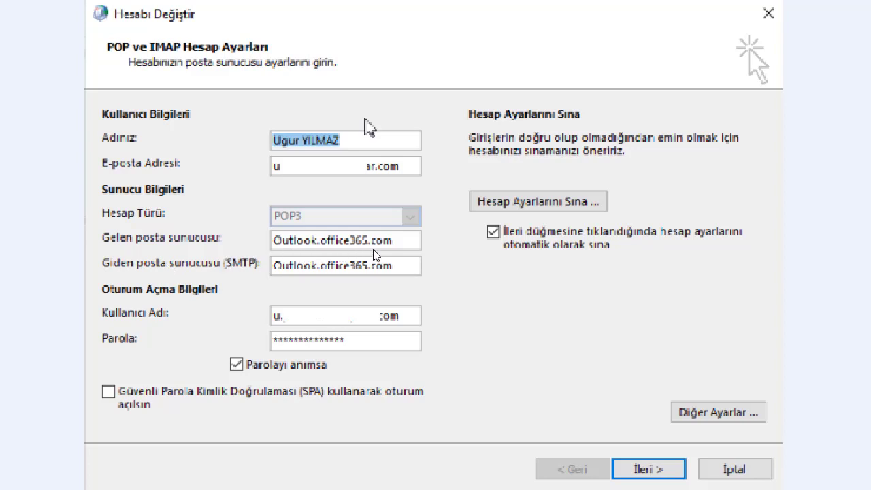
{"action": "left_click", "coordinate": [314, 199]}
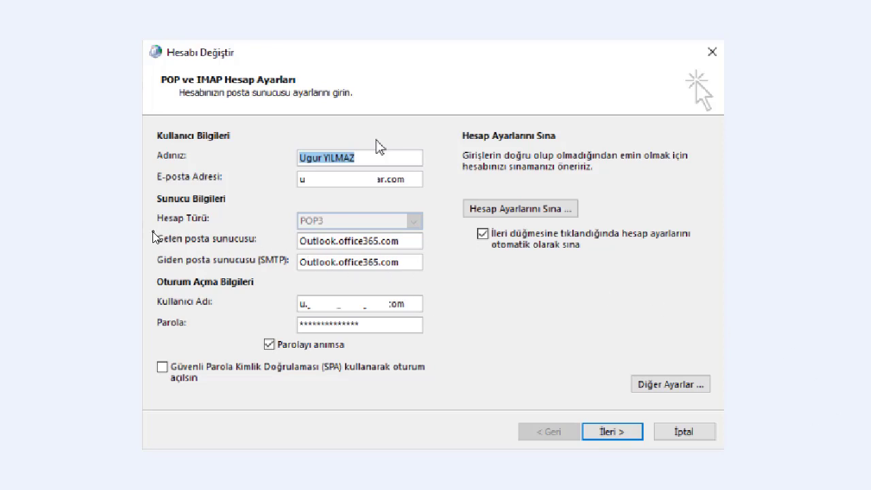
{"action": "left_click_drag", "start_coordinate": [153, 231], "coordinate": [443, 280]}
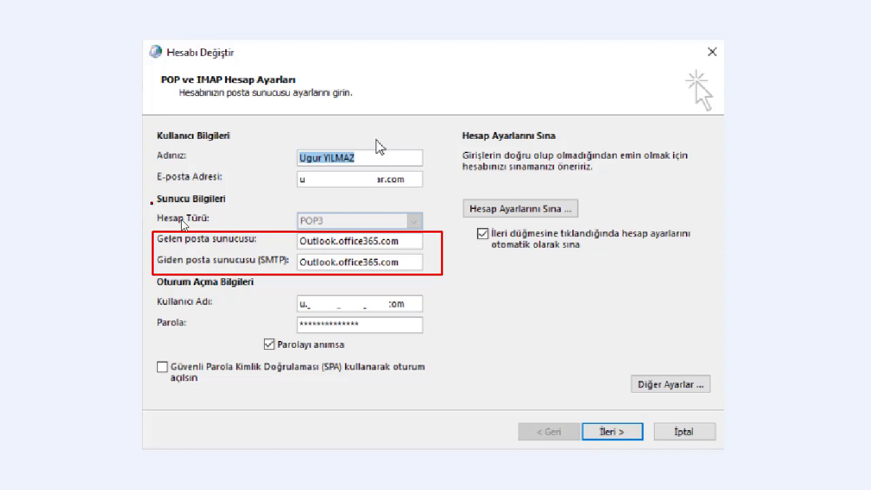
{"action": "left_click_drag", "start_coordinate": [151, 202], "coordinate": [436, 239]}
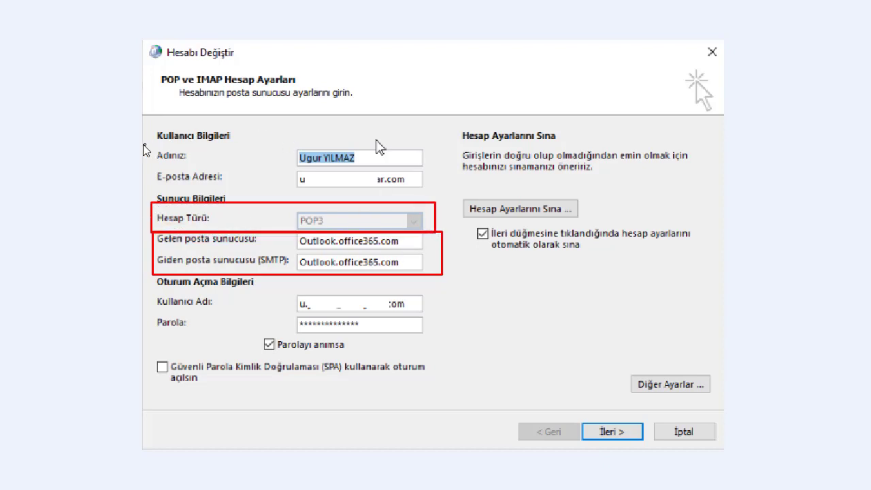
{"action": "left_click_drag", "start_coordinate": [144, 145], "coordinate": [424, 162]}
{"action": "mouse_move", "coordinate": [147, 168]}
{"action": "left_mouse_down"}
{"action": "mouse_move", "coordinate": [450, 203]}
{"action": "mouse_move", "coordinate": [447, 194]}
{"action": "left_mouse_up"}
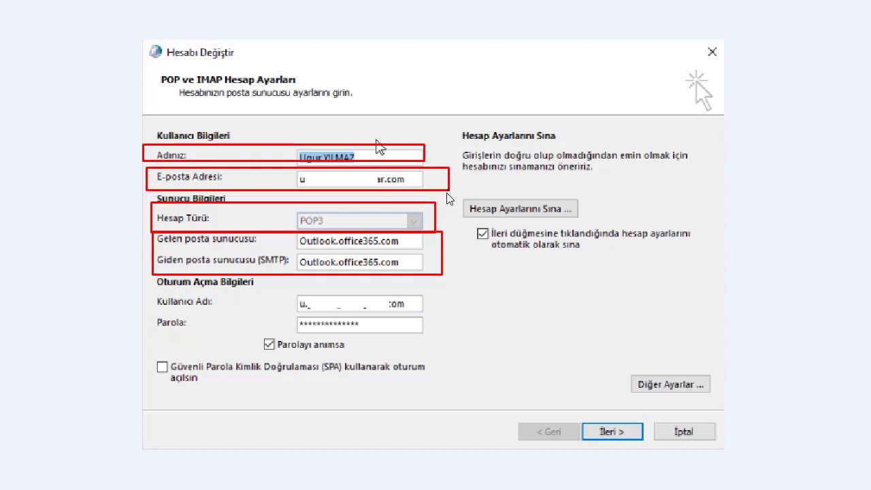
{"action": "mouse_move", "coordinate": [147, 293]}
{"action": "left_mouse_down"}
{"action": "mouse_move", "coordinate": [263, 311]}
{"action": "mouse_move", "coordinate": [440, 312]}
{"action": "left_mouse_up"}
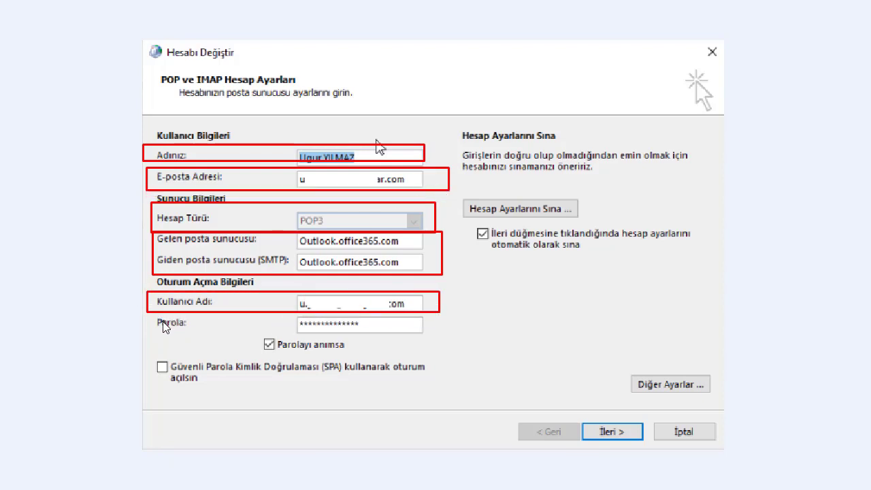
{"action": "mouse_move", "coordinate": [151, 315]}
{"action": "left_mouse_down"}
{"action": "mouse_move", "coordinate": [397, 349]}
{"action": "mouse_move", "coordinate": [446, 341]}
{"action": "left_mouse_up"}
{"action": "left_click_drag", "start_coordinate": [235, 333], "coordinate": [370, 351]}
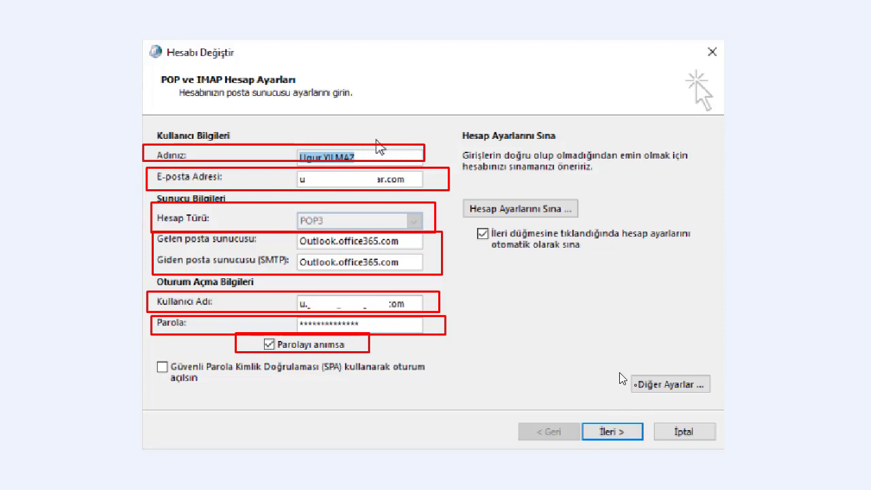
{"action": "left_click_drag", "start_coordinate": [604, 364], "coordinate": [721, 398]}
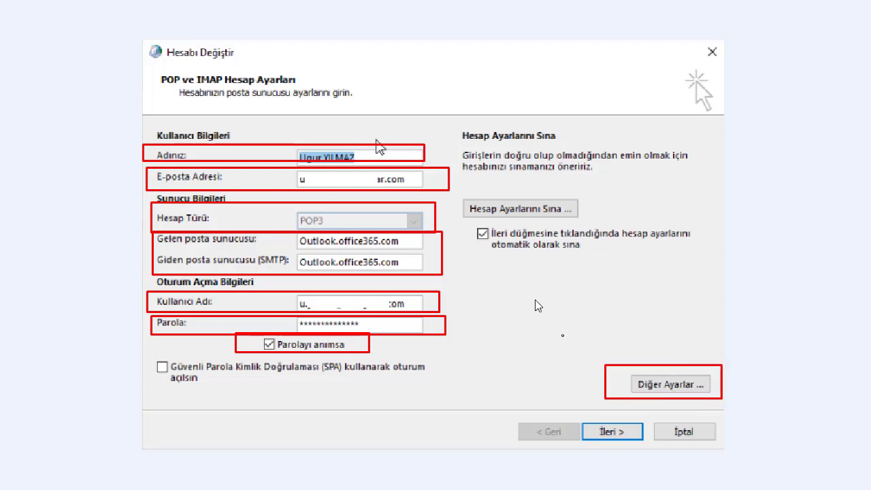
{"action": "mouse_move", "coordinate": [467, 218]}
{"action": "left_mouse_down"}
{"action": "mouse_move", "coordinate": [648, 279]}
{"action": "mouse_move", "coordinate": [719, 276]}
{"action": "left_mouse_up"}
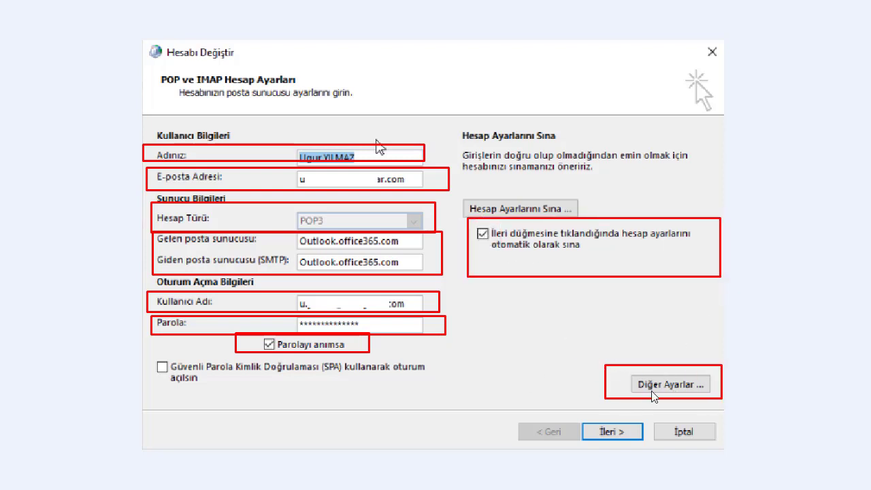
{"action": "key", "text": "Escape"}
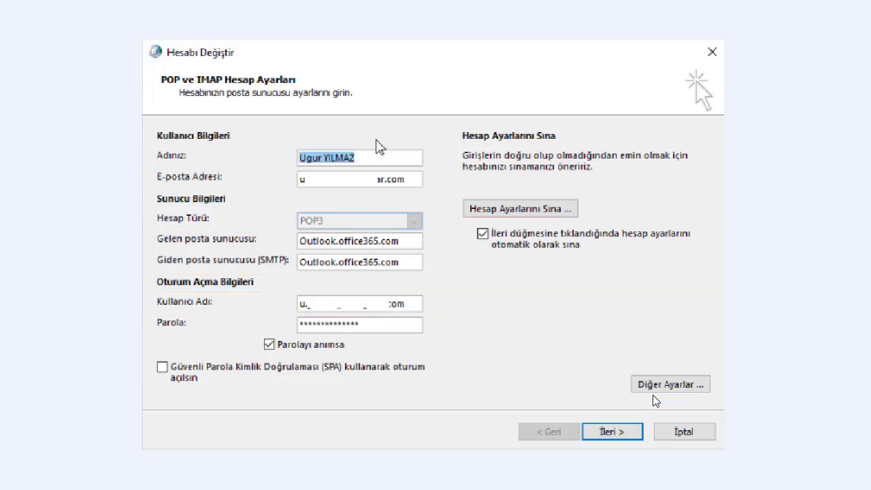
{"action": "left_click", "coordinate": [652, 392]}
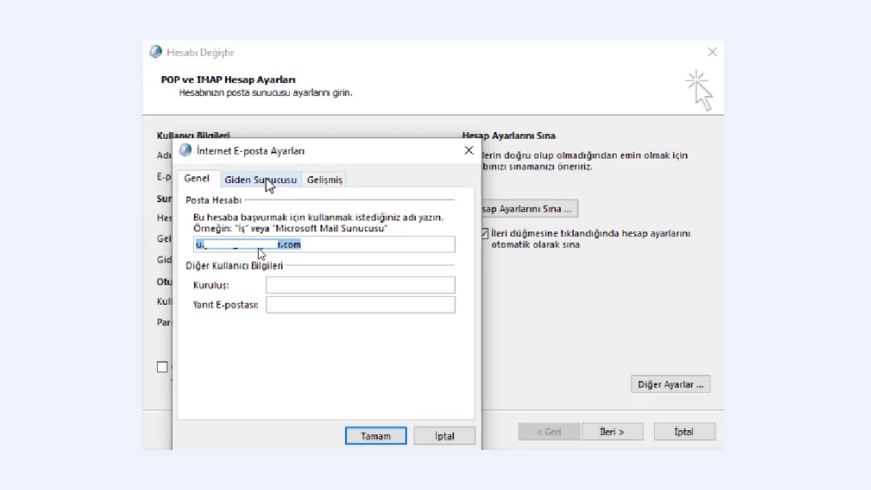
{"action": "left_click", "coordinate": [267, 181]}
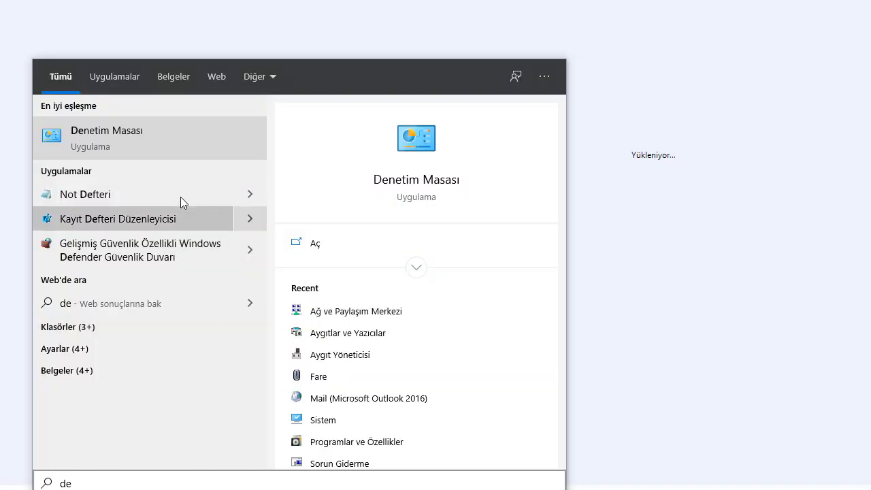
Open Denetim Masası from the search results and display its items as large icons (Büyük simgeler).
{"action": "left_click", "coordinate": [128, 136]}
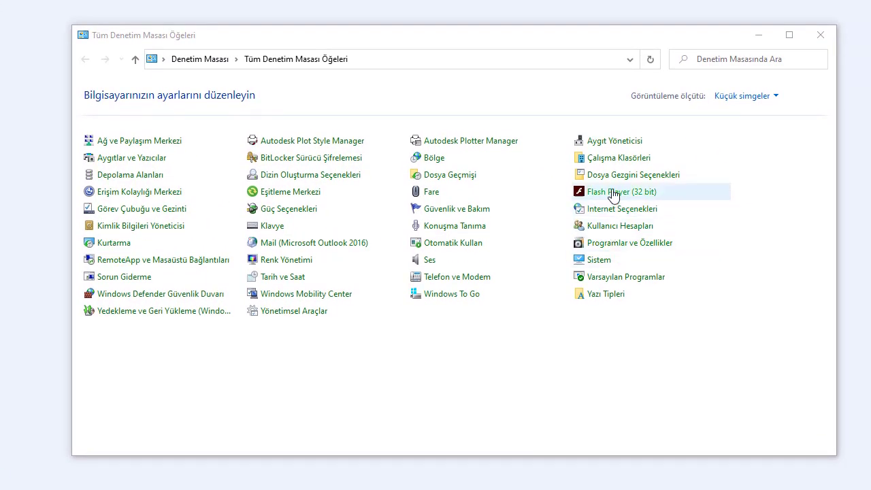
{"action": "left_click", "coordinate": [739, 96]}
{"action": "left_click", "coordinate": [746, 133]}
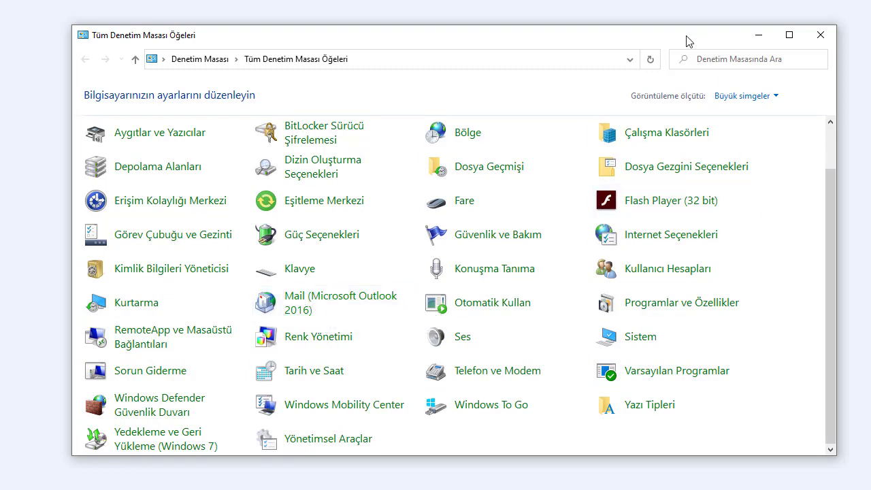
Open the Mail (Microsoft Outlook 2016) setup, show the mail profiles and select the test-sill profile.
{"action": "left_click", "coordinate": [298, 306]}
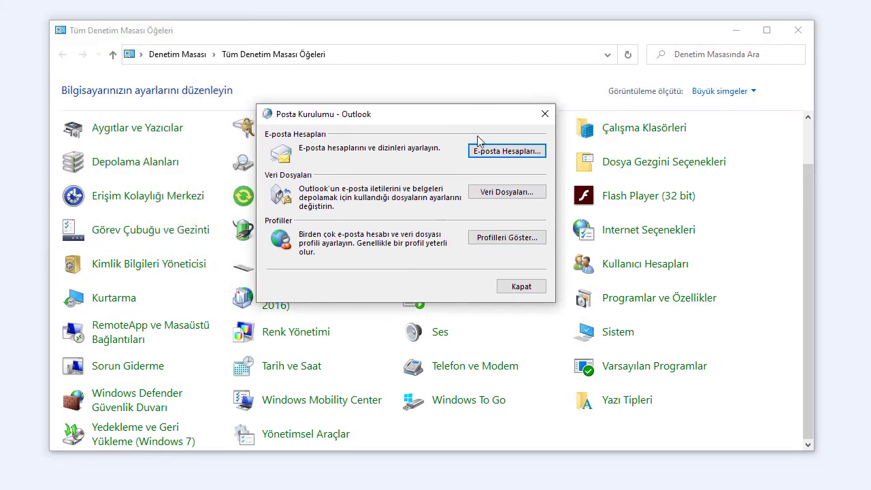
{"action": "left_click", "coordinate": [521, 237]}
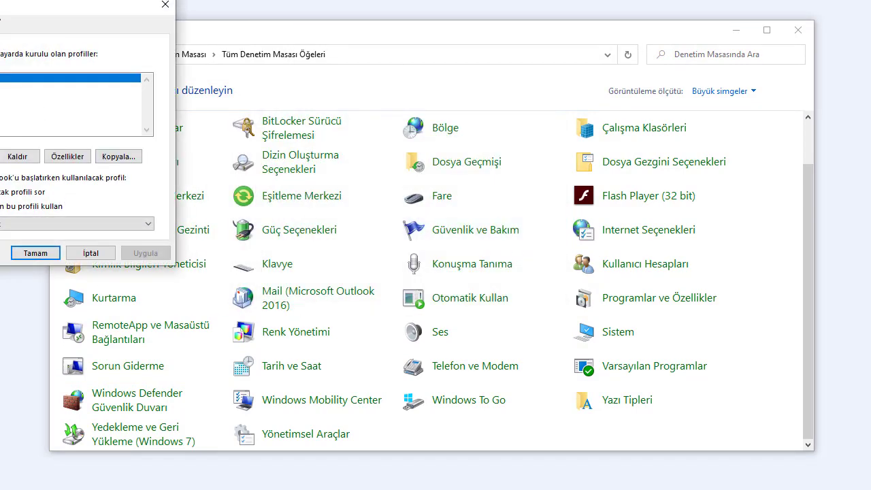
{"action": "left_click", "coordinate": [340, 178]}
{"action": "left_click", "coordinate": [308, 187]}
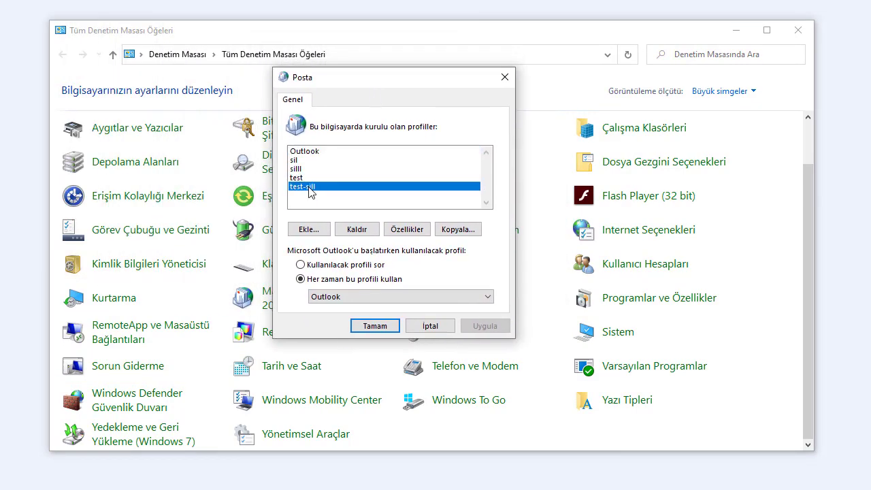
Try sil as the profile always used at Outlook startup, switch back to Outlook and apply the setting.
{"action": "left_click", "coordinate": [386, 298]}
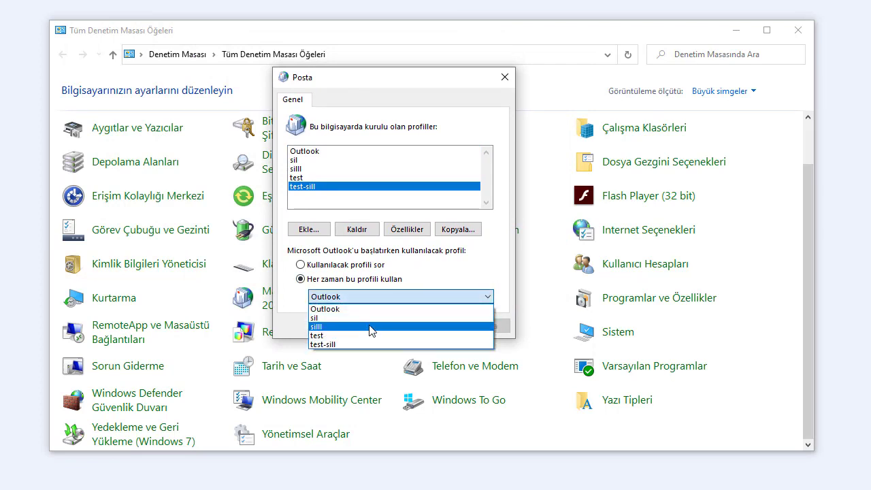
{"action": "left_click", "coordinate": [368, 318]}
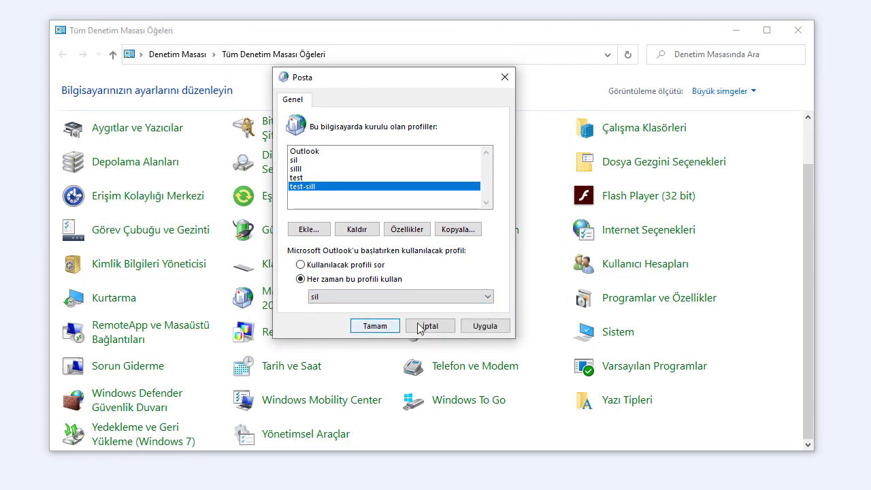
{"action": "left_click", "coordinate": [353, 297]}
{"action": "left_click", "coordinate": [345, 309]}
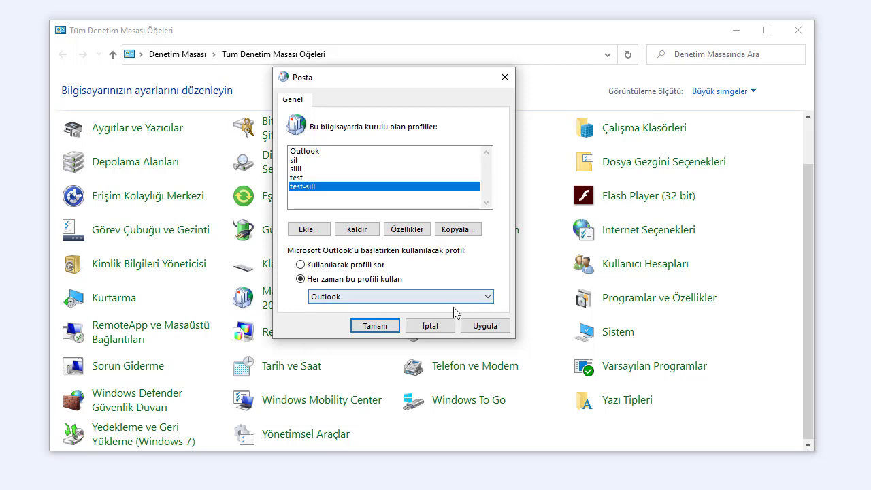
{"action": "left_click", "coordinate": [487, 331]}
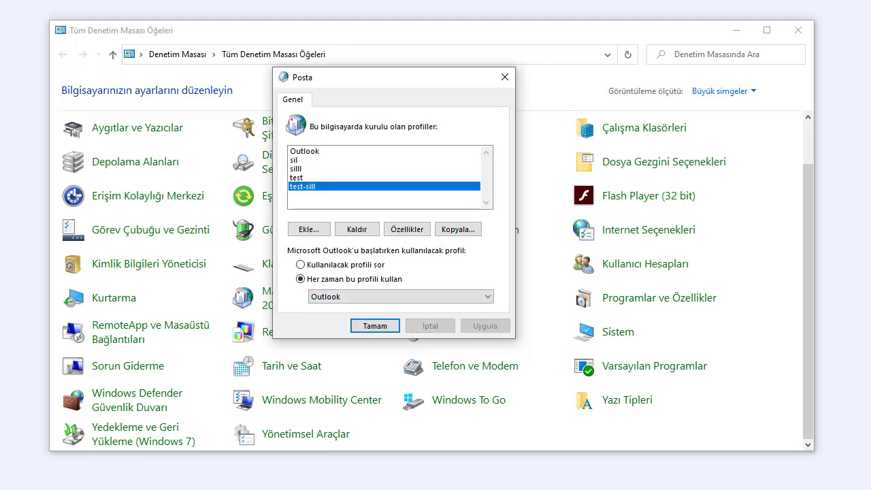